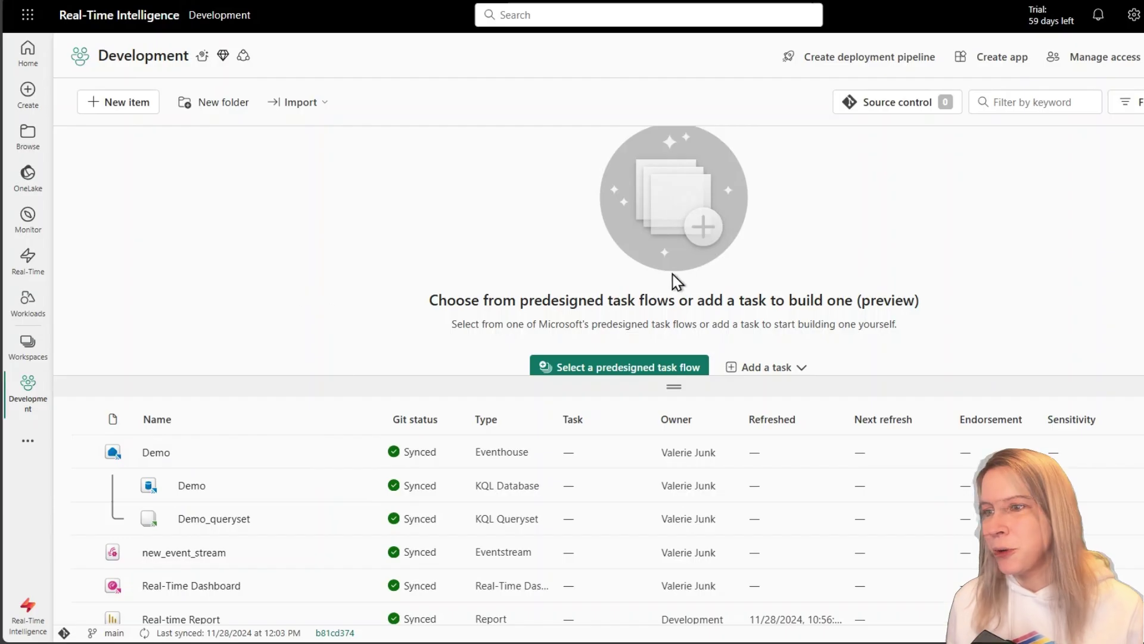
# Open the Deployment pipelines page from the expanded navigation options
pyautogui.click(38, 446)
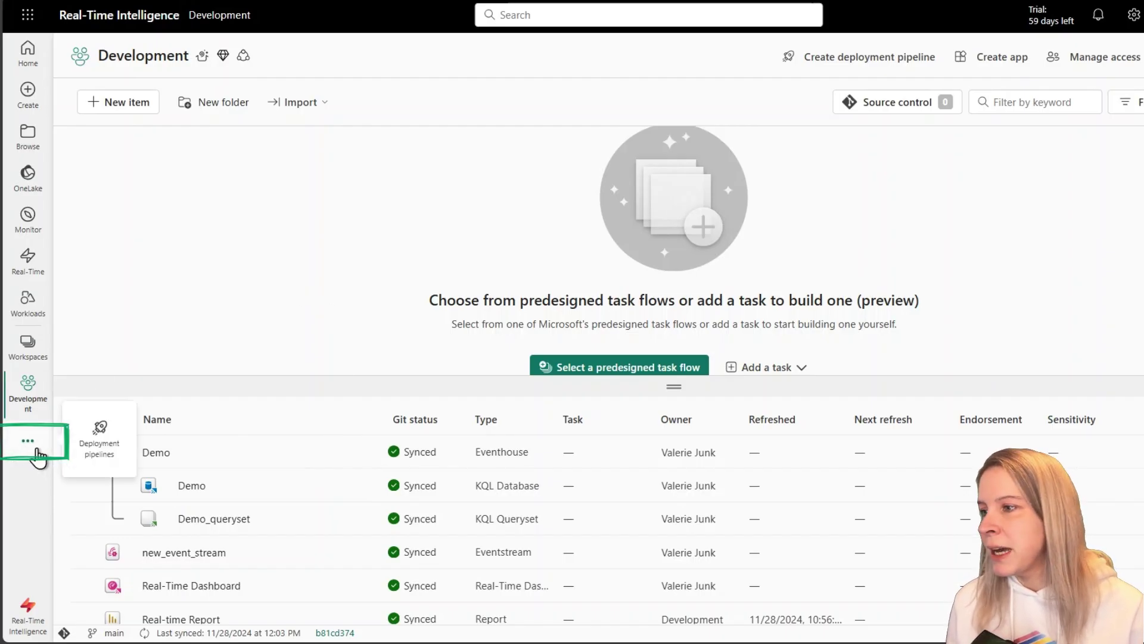
pyautogui.click(106, 452)
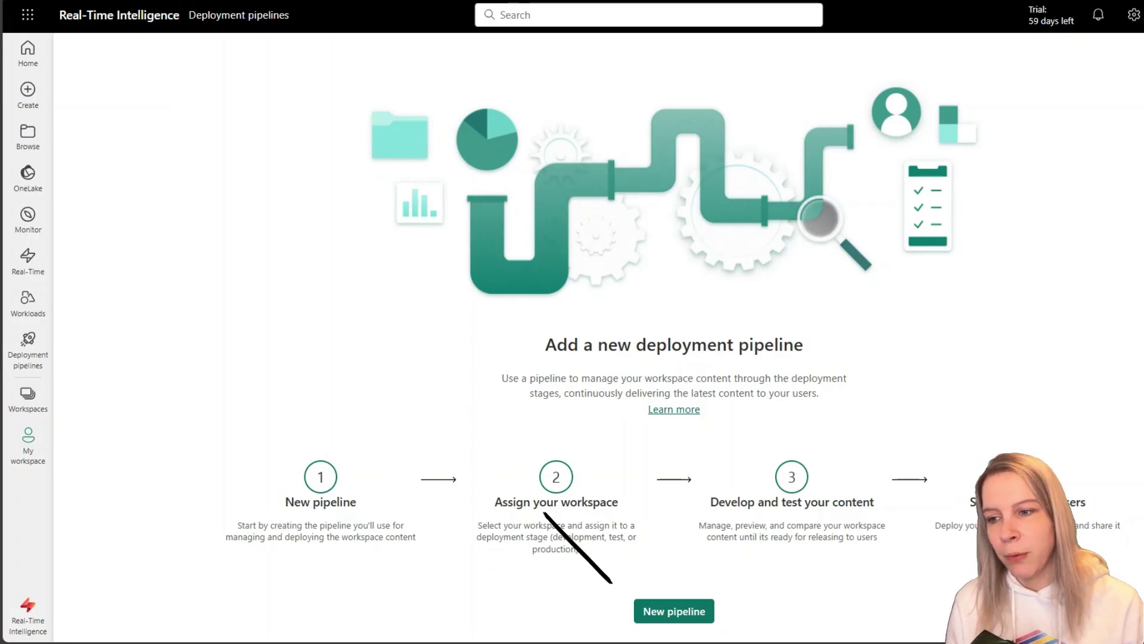
# Start a new deployment pipeline, add and then remove a fourth stage to keep Development, Test, Production
pyautogui.click(705, 613)
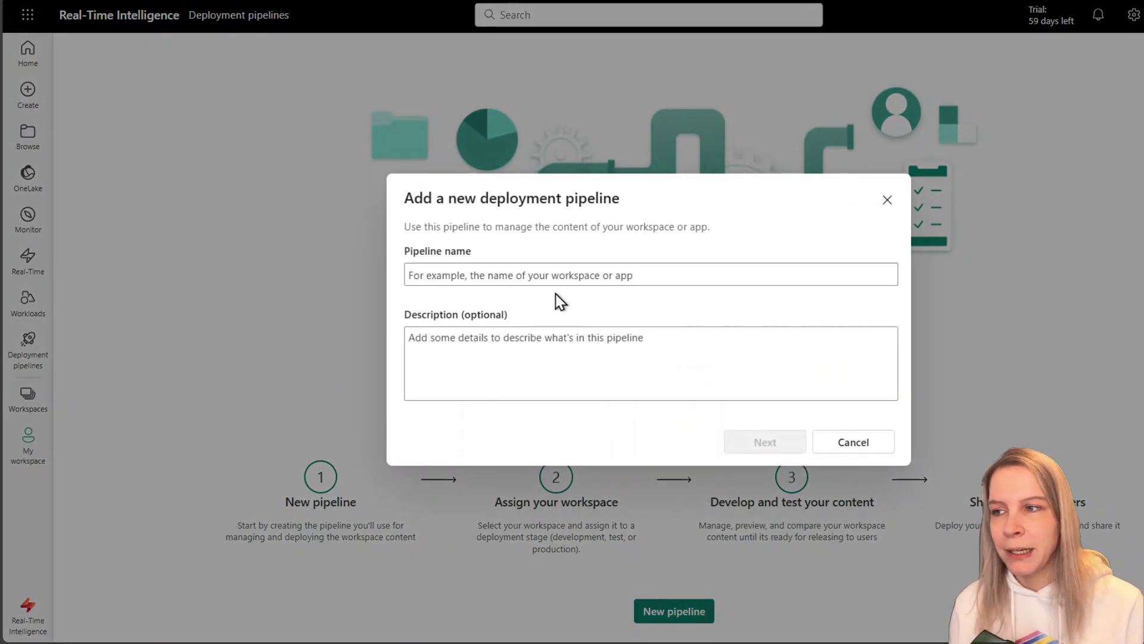
pyautogui.click(549, 274)
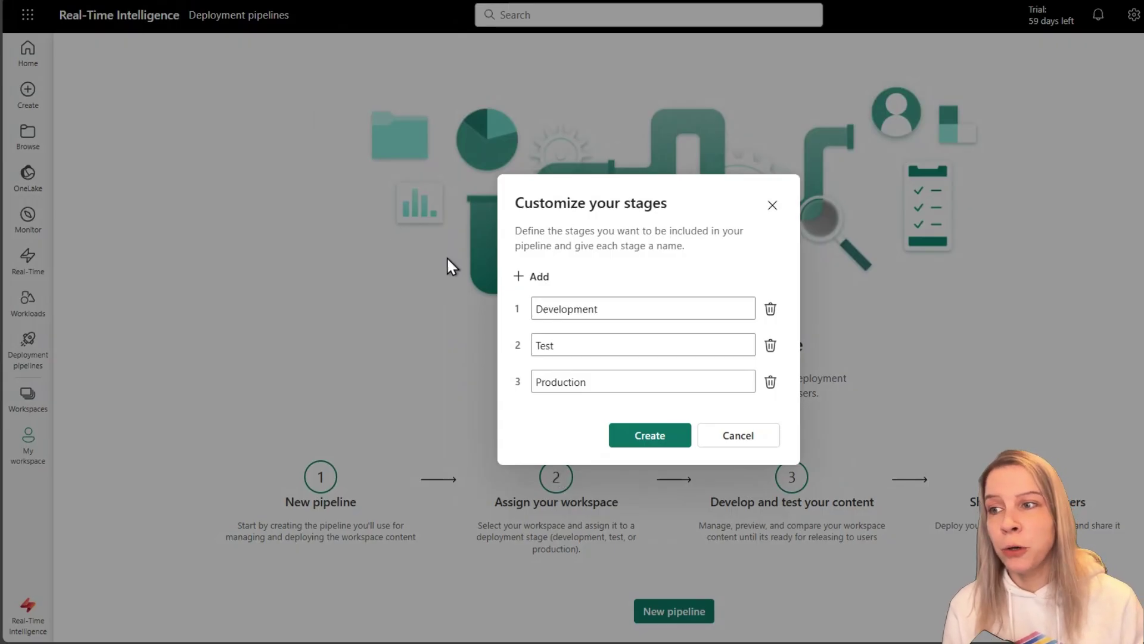
pyautogui.click(537, 277)
pyautogui.click(771, 400)
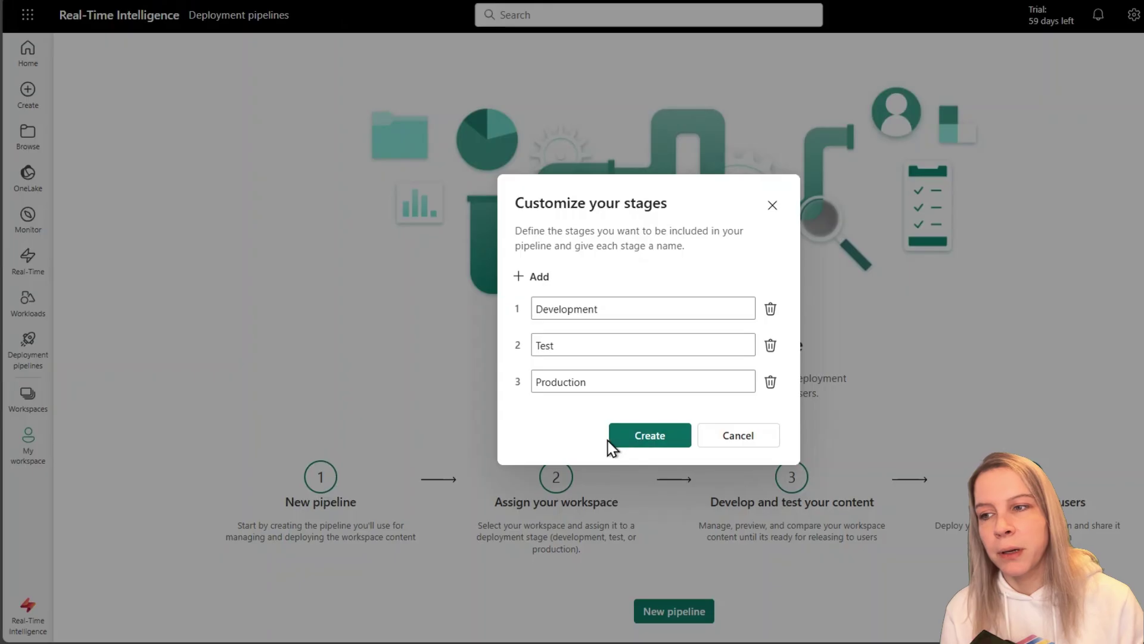
# Cancel that setup and start a pipeline named 'Deployment Pipeline' from the Development workspace
pyautogui.click(730, 447)
pyautogui.click(30, 400)
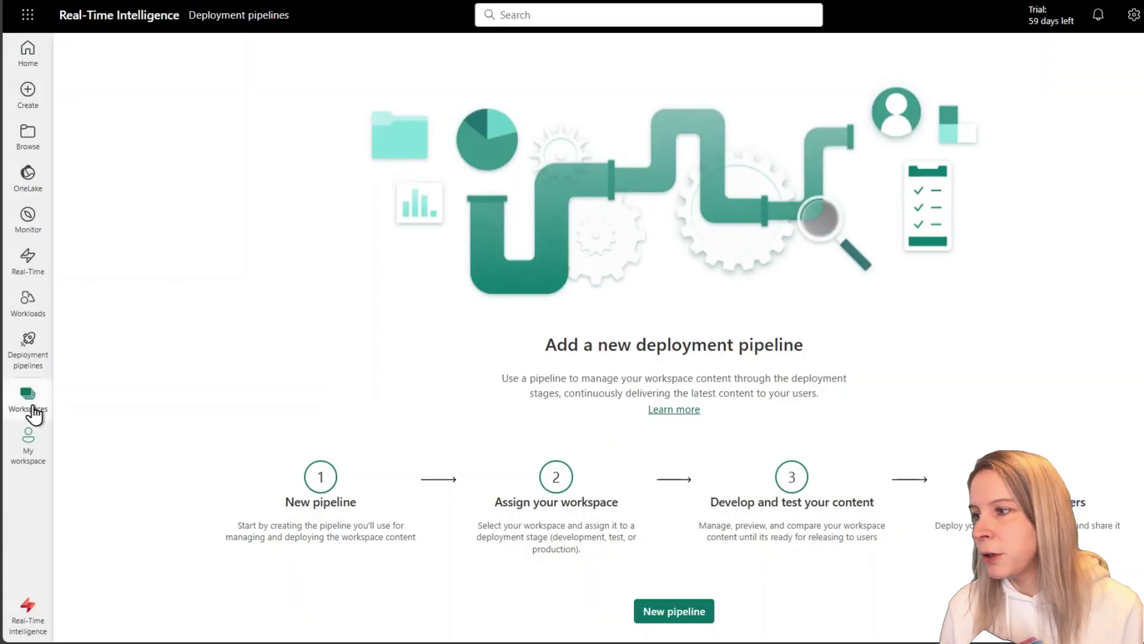
pyautogui.click(125, 214)
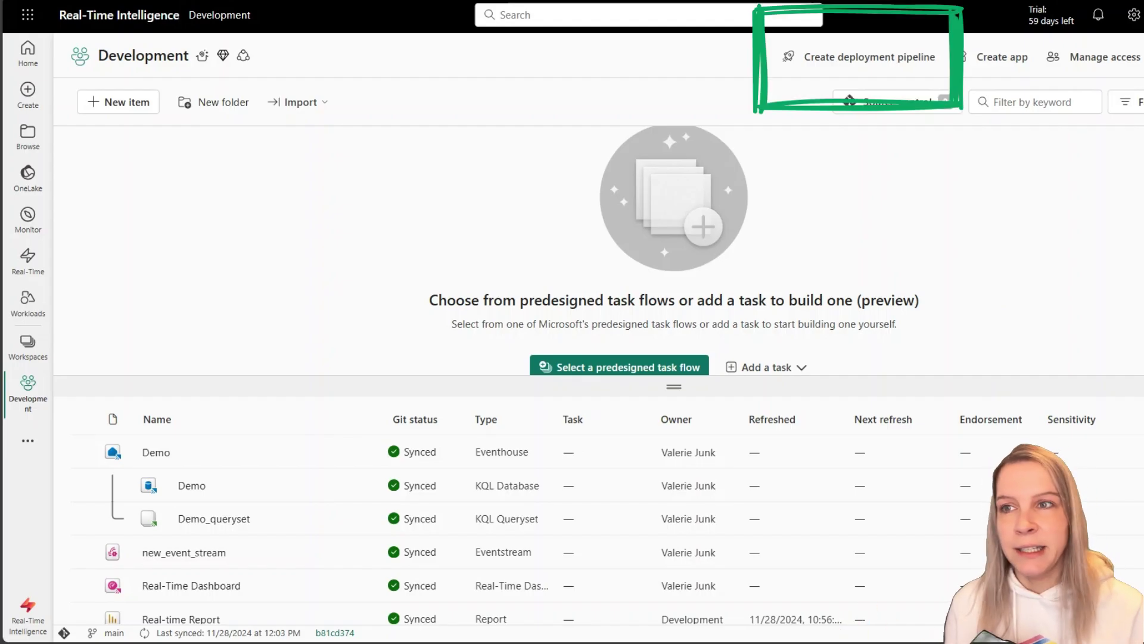
pyautogui.click(831, 57)
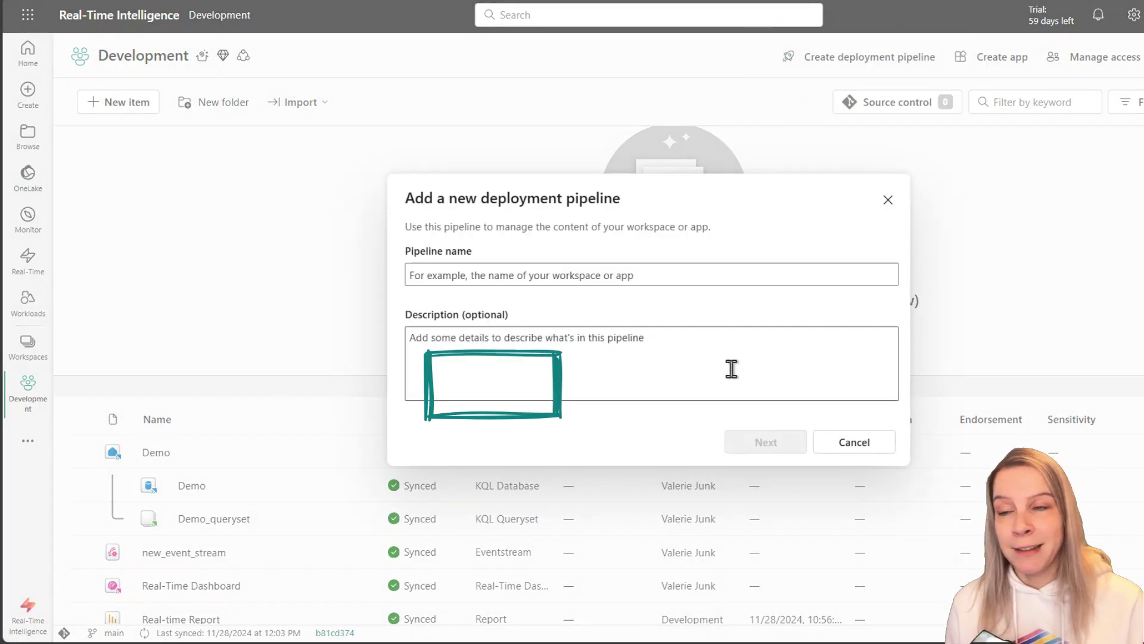
pyautogui.write('Dep')
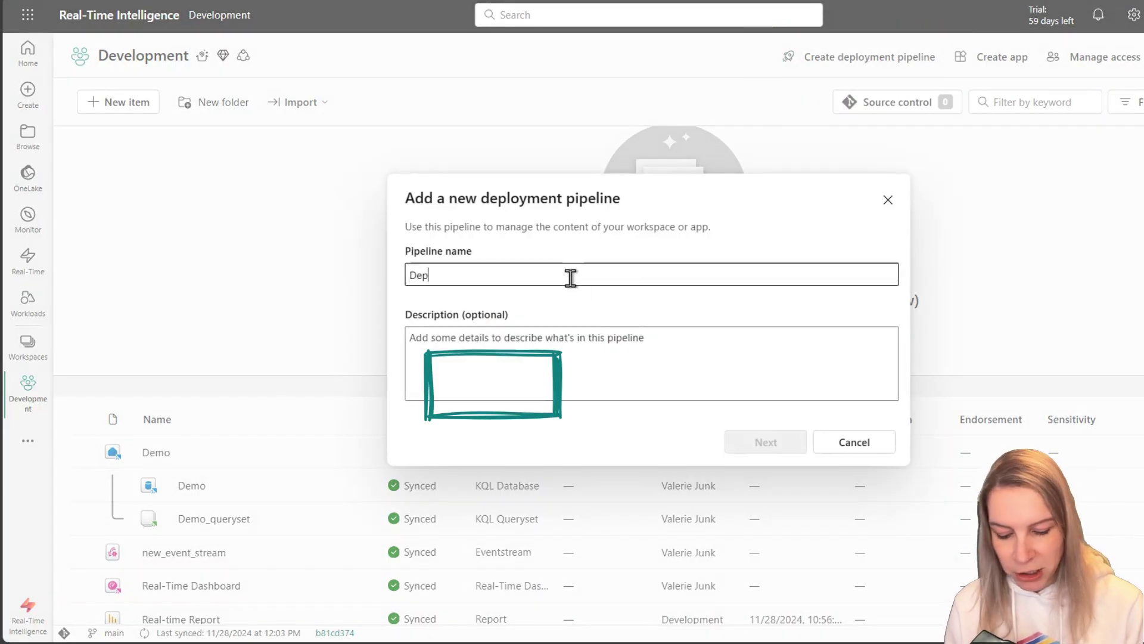
pyautogui.write('loyment Pipeline')
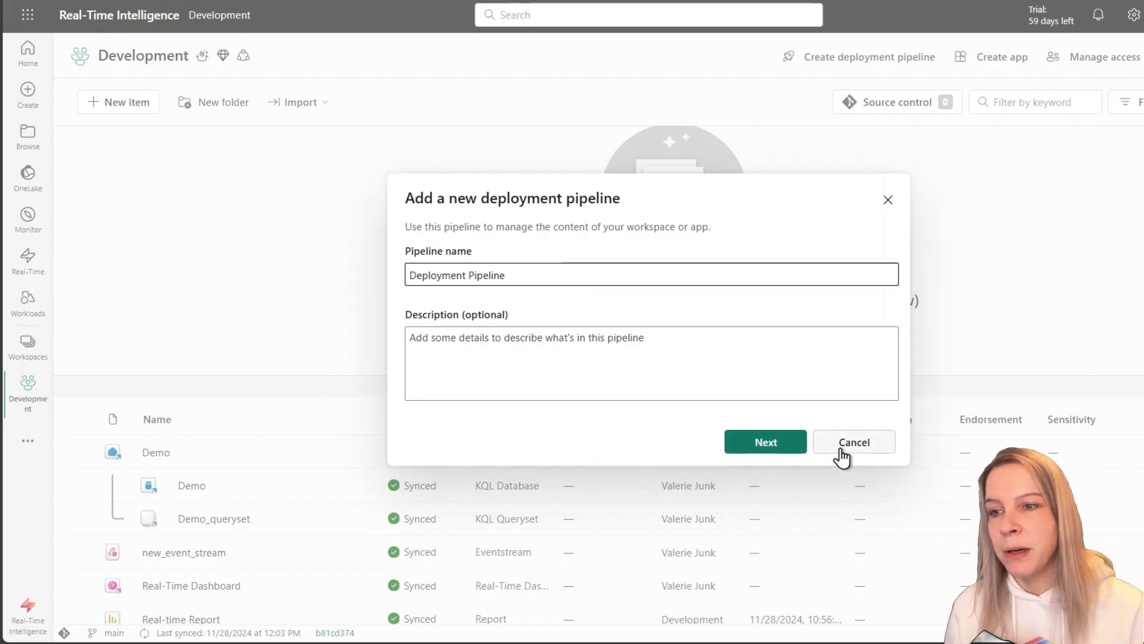
# Create the pipeline and assign the Development, Test and Production workspaces to their matching stages
pyautogui.click(771, 448)
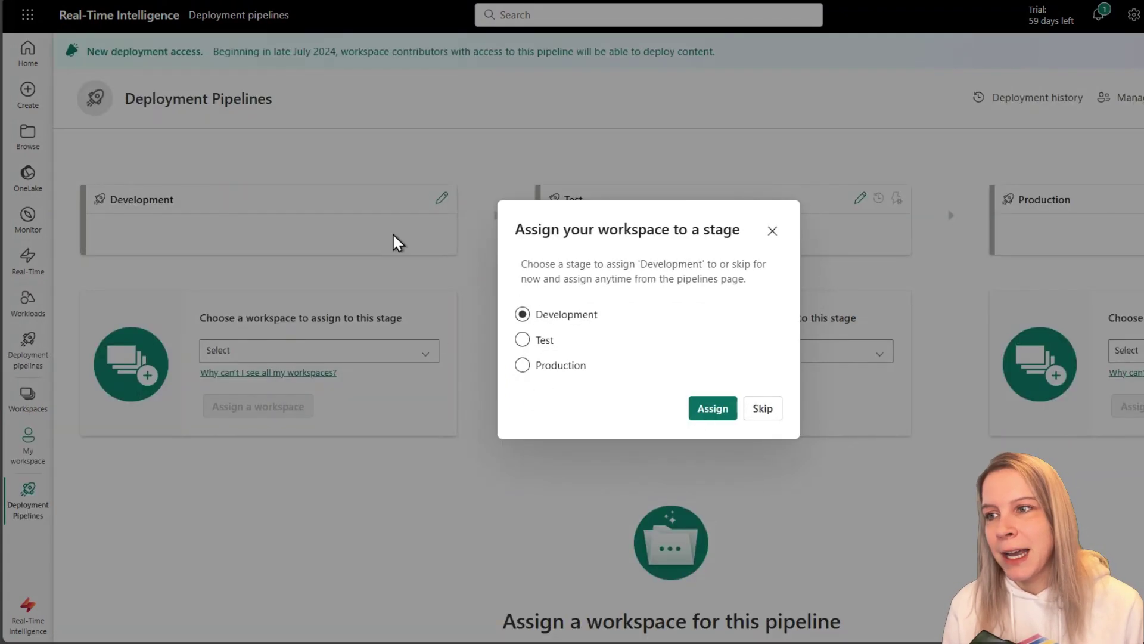
pyautogui.click(713, 408)
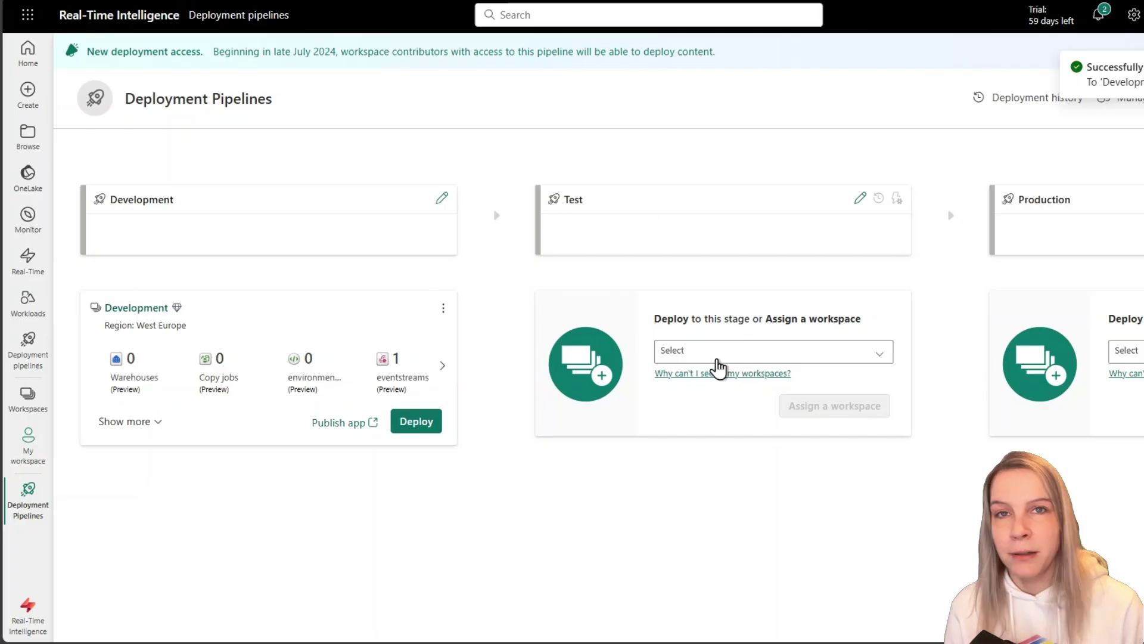
pyautogui.click(718, 365)
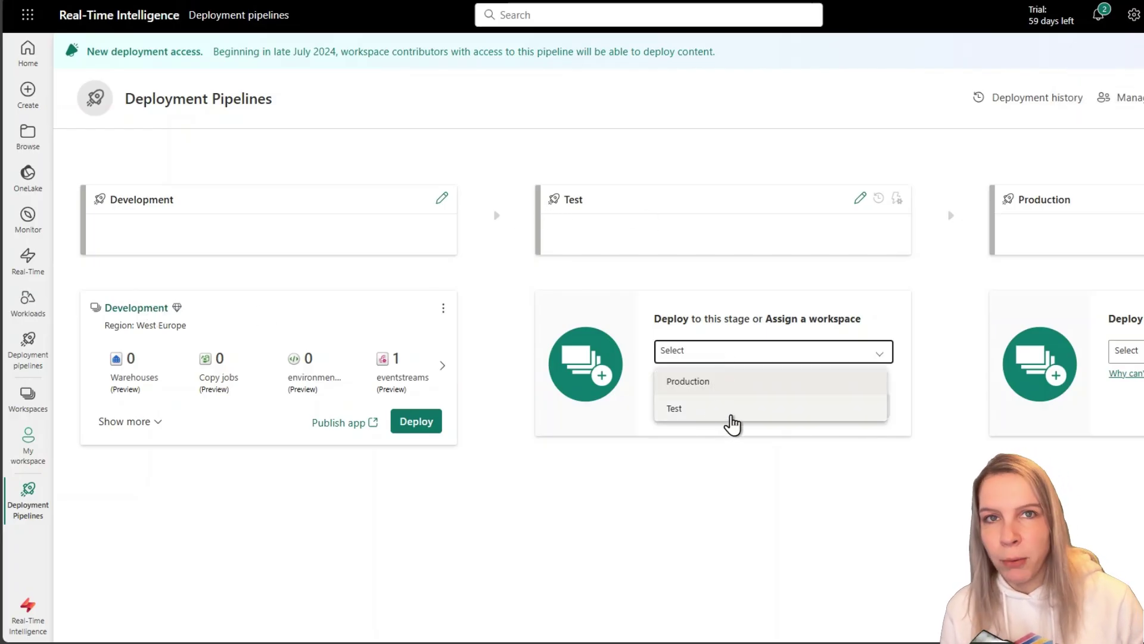
pyautogui.click(709, 409)
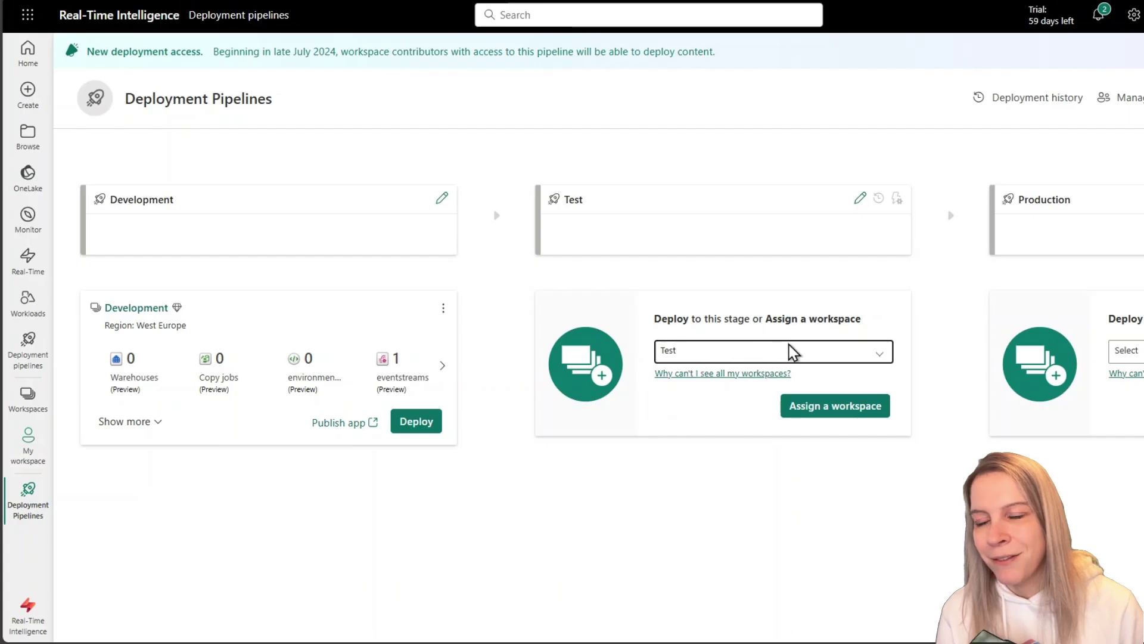
pyautogui.click(840, 410)
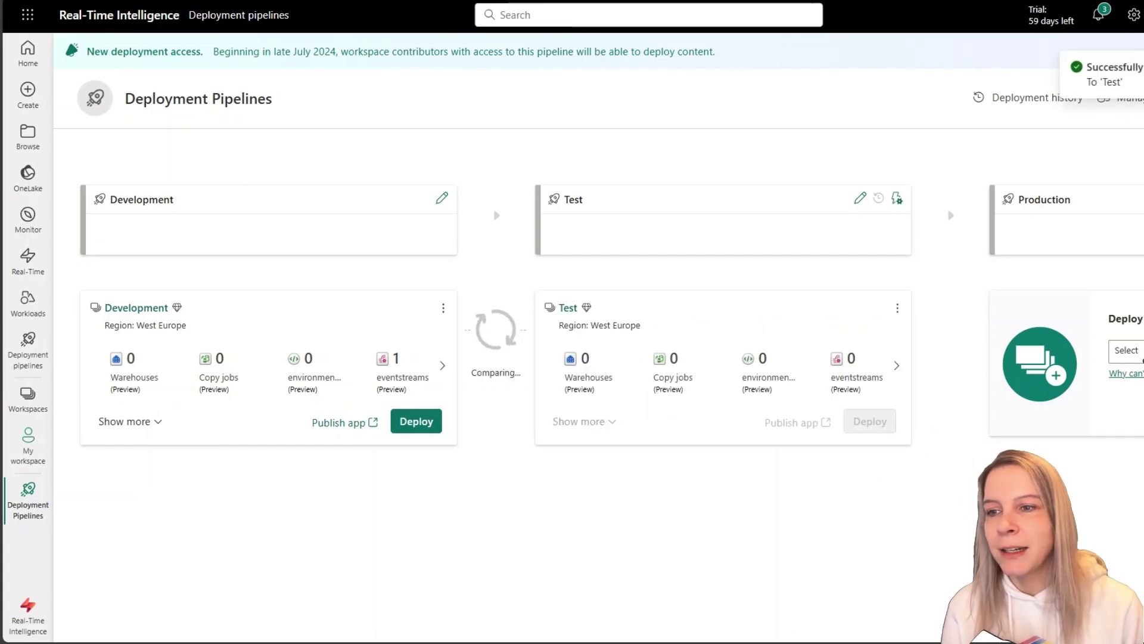
pyautogui.click(1127, 350)
pyautogui.click(1073, 381)
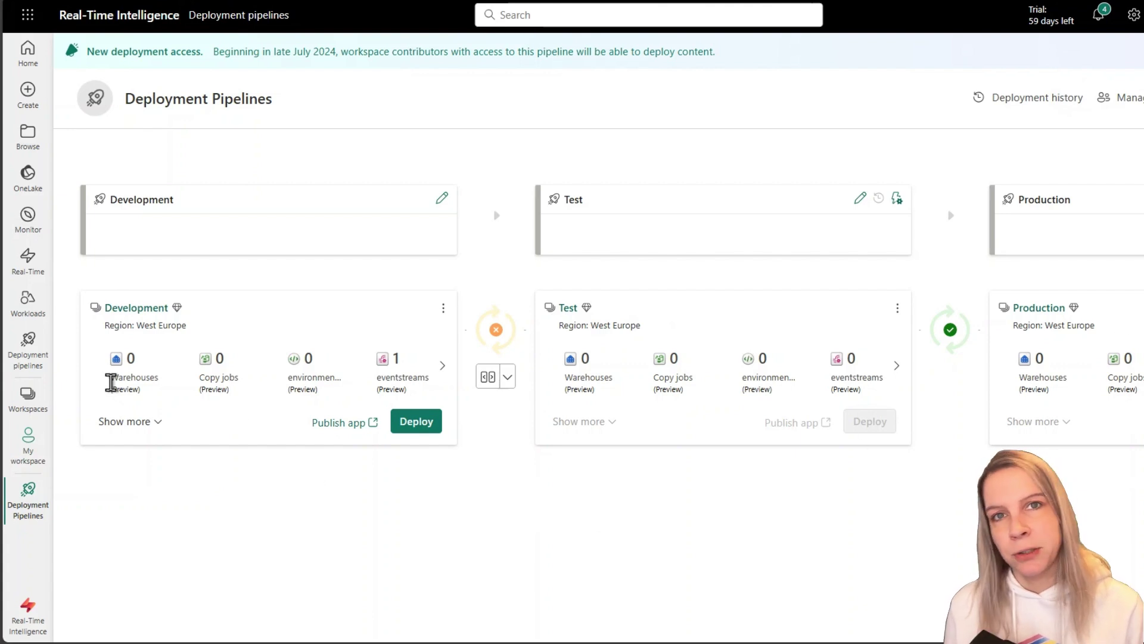
# Browse the Development stage's full item list, then collapse it back to item counts
pyautogui.click(131, 427)
pyautogui.scroll(-3, 255, 501)
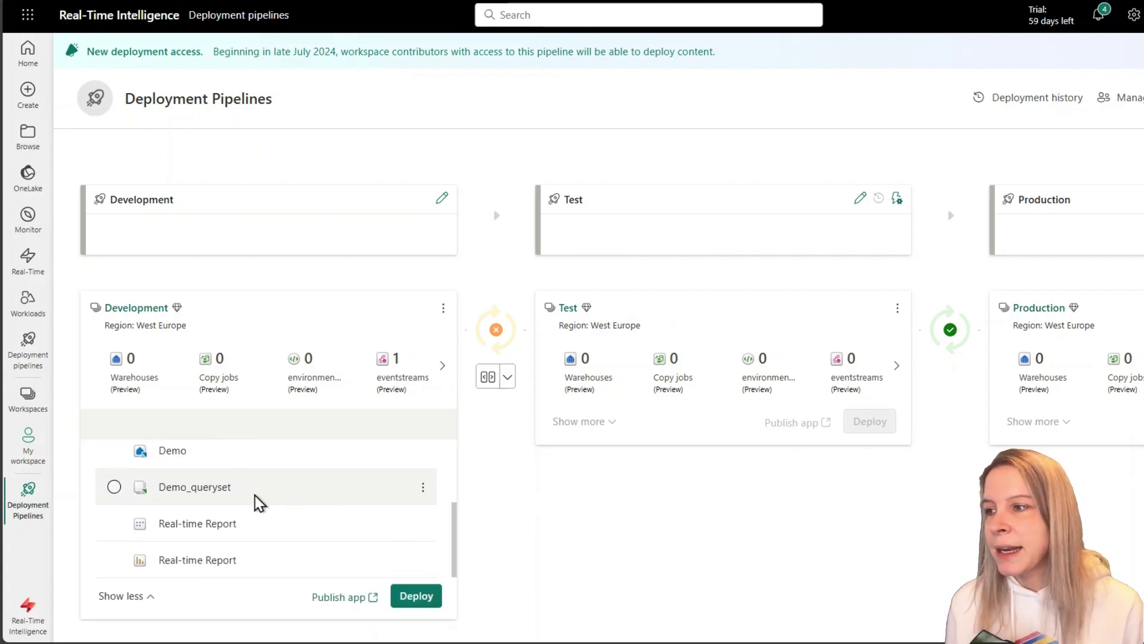
pyautogui.scroll(3, 179, 464)
pyautogui.scroll(-3, 333, 525)
pyautogui.click(119, 596)
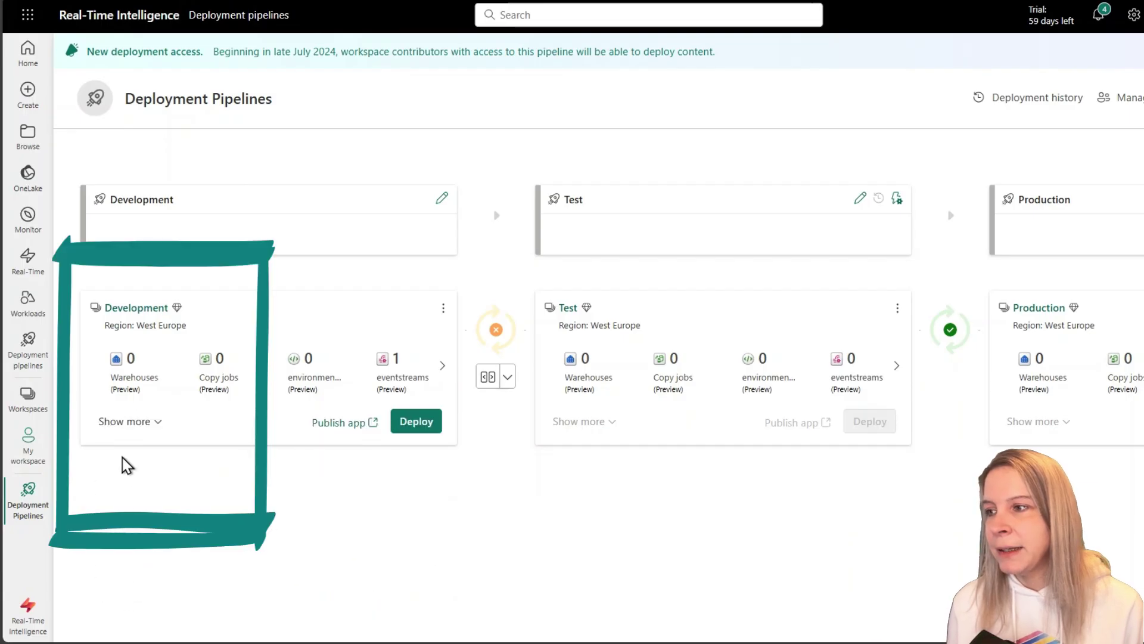
pyautogui.click(136, 428)
pyautogui.scroll(-3, 187, 477)
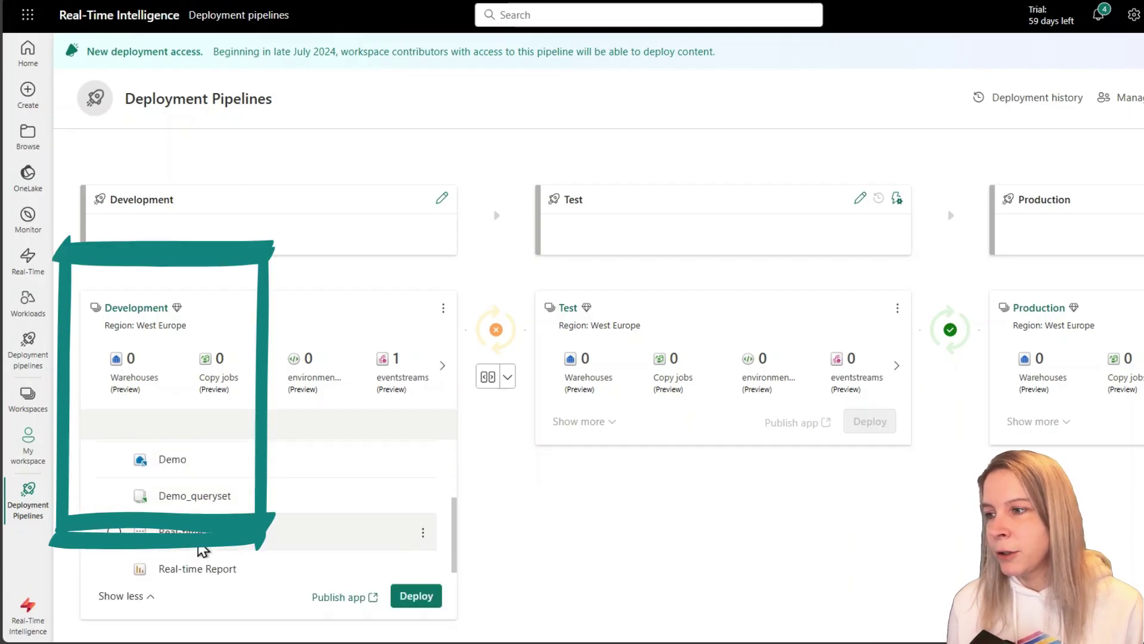
pyautogui.scroll(3, 203, 546)
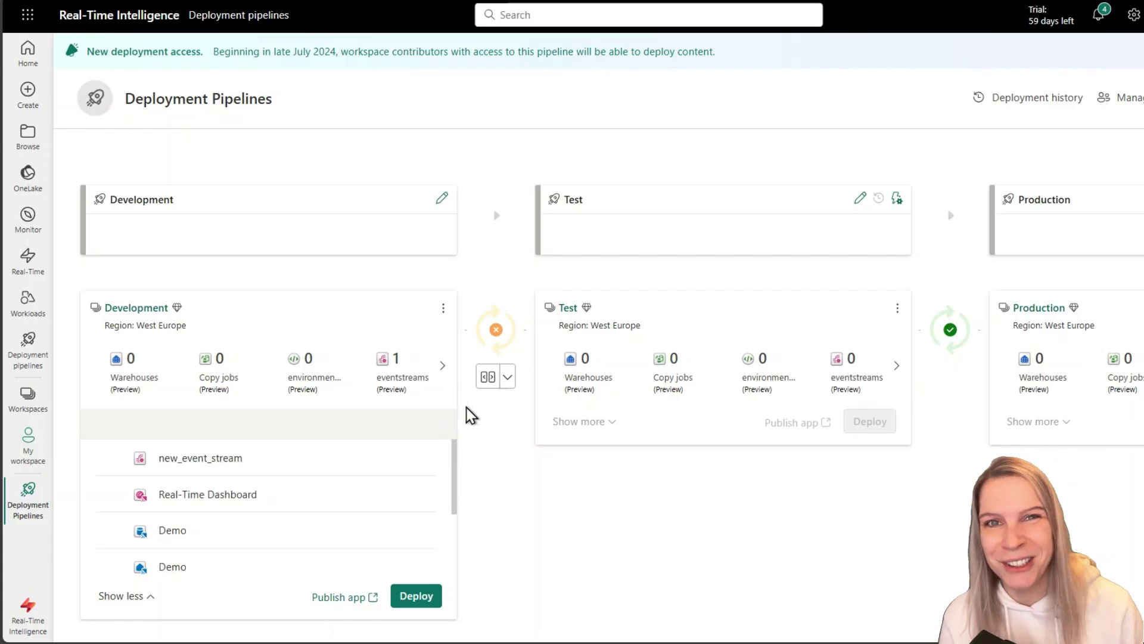
pyautogui.click(122, 596)
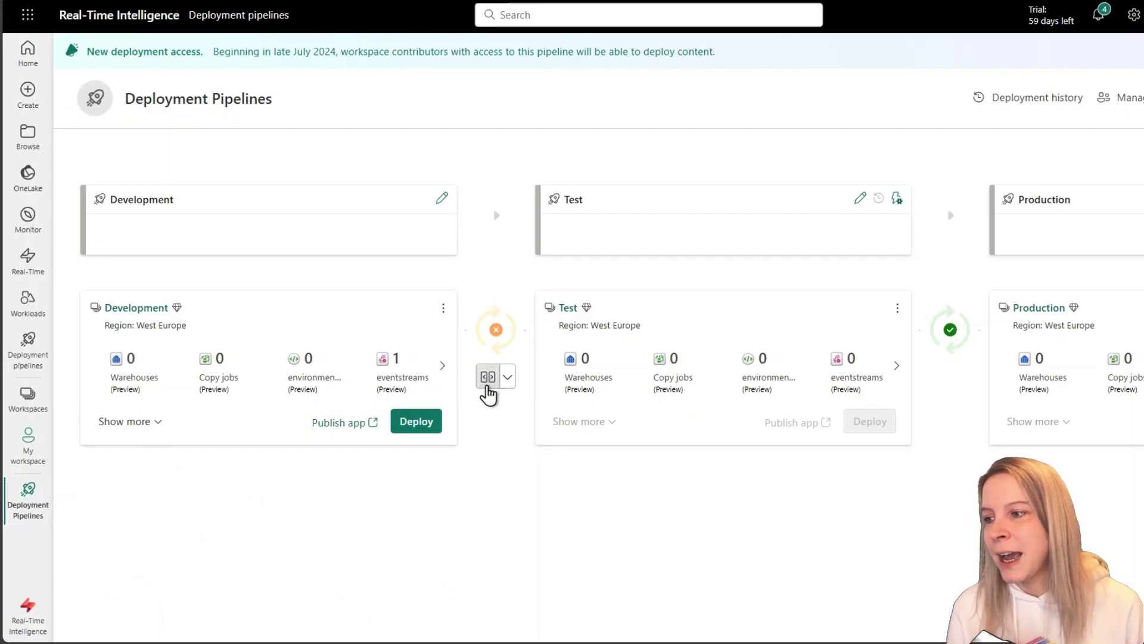
# Compare the Development stage's items against the Test stage
pyautogui.click(488, 384)
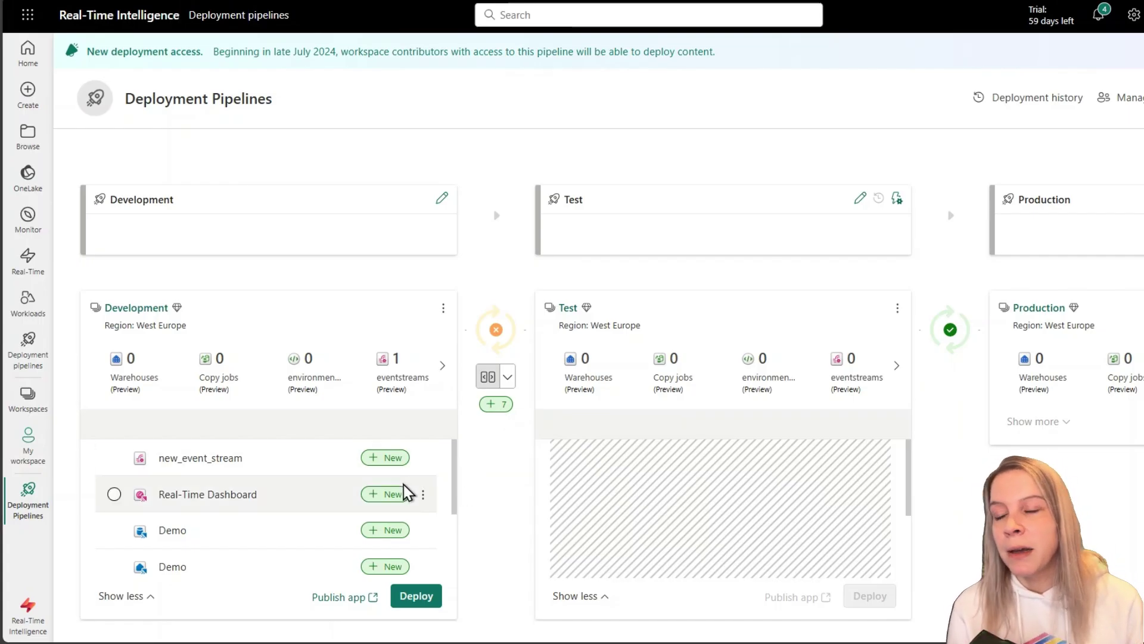
pyautogui.scroll(-2, 405, 493)
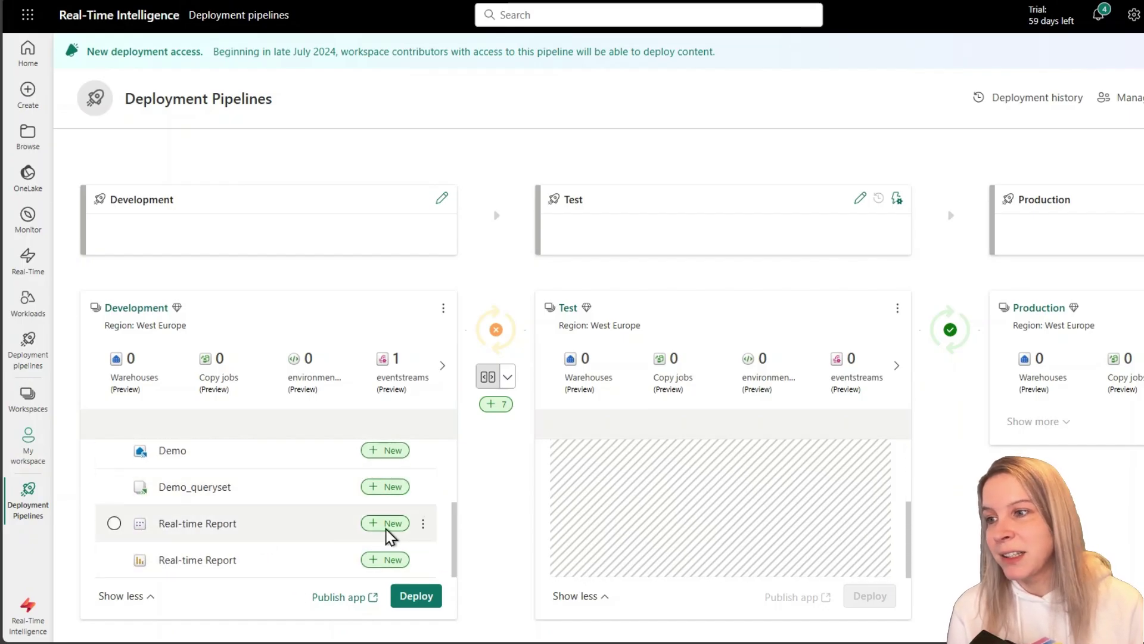
pyautogui.scroll(2, 385, 527)
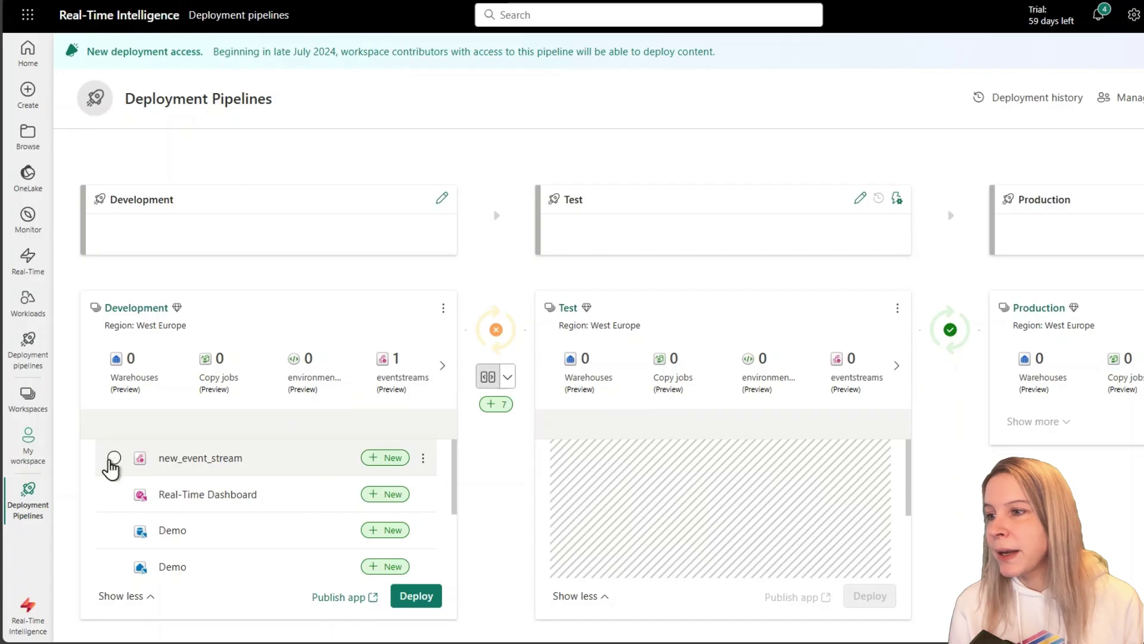
# Select five Development items, including new_event_stream but not Real-Time Dashboard or Demo, for deployment to Test
pyautogui.click(114, 461)
pyautogui.click(114, 494)
pyautogui.click(114, 530)
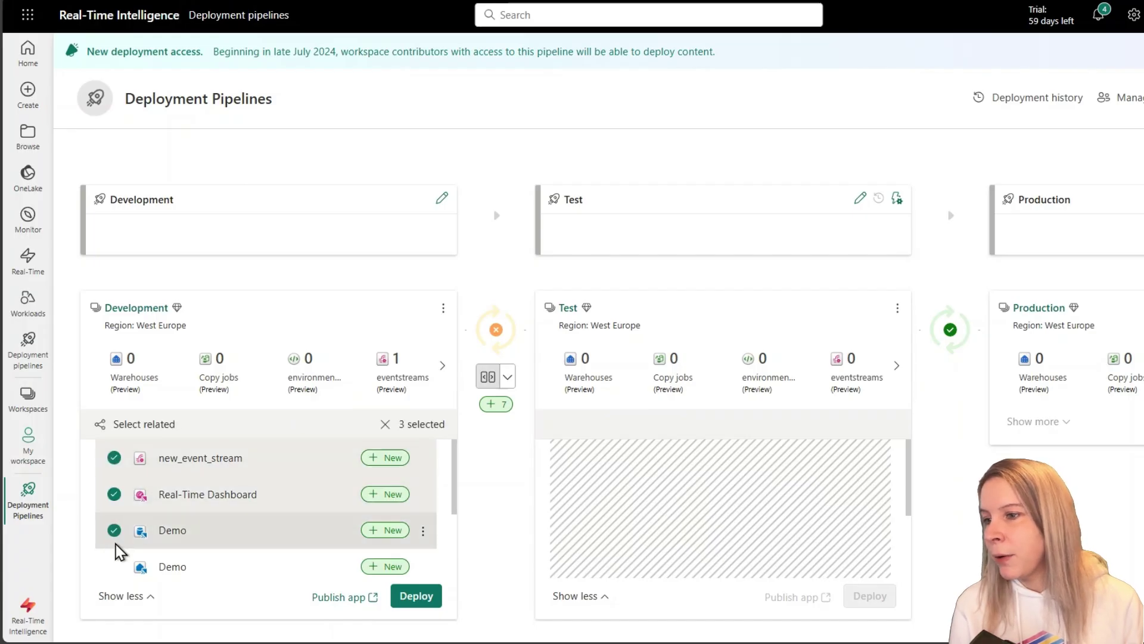
pyautogui.scroll(-3, 115, 512)
pyautogui.click(114, 450)
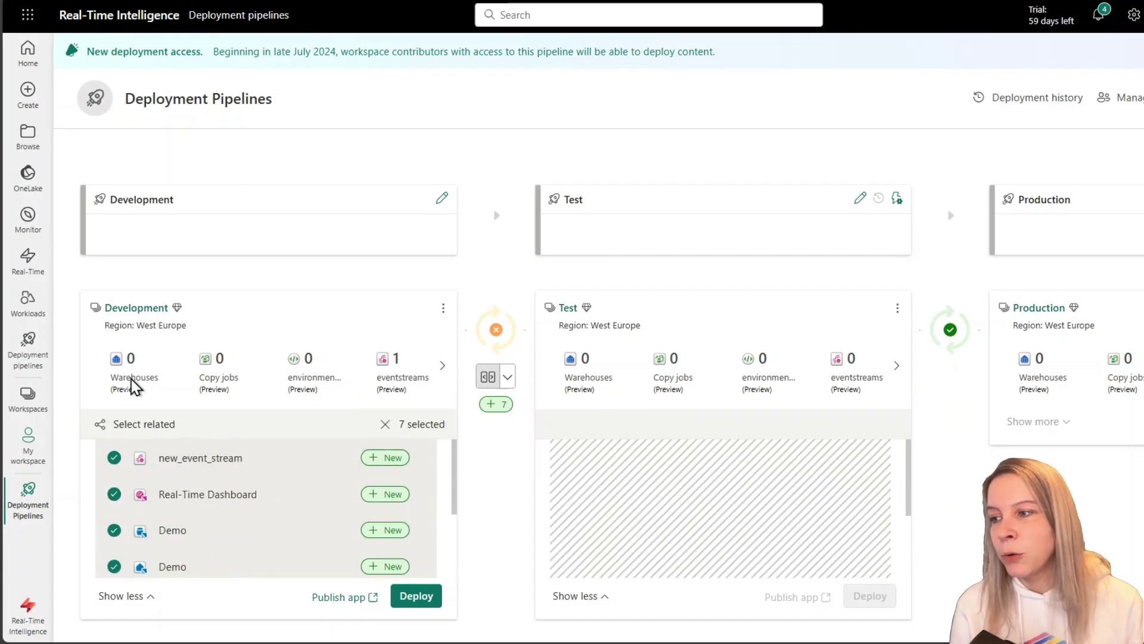
pyautogui.click(114, 530)
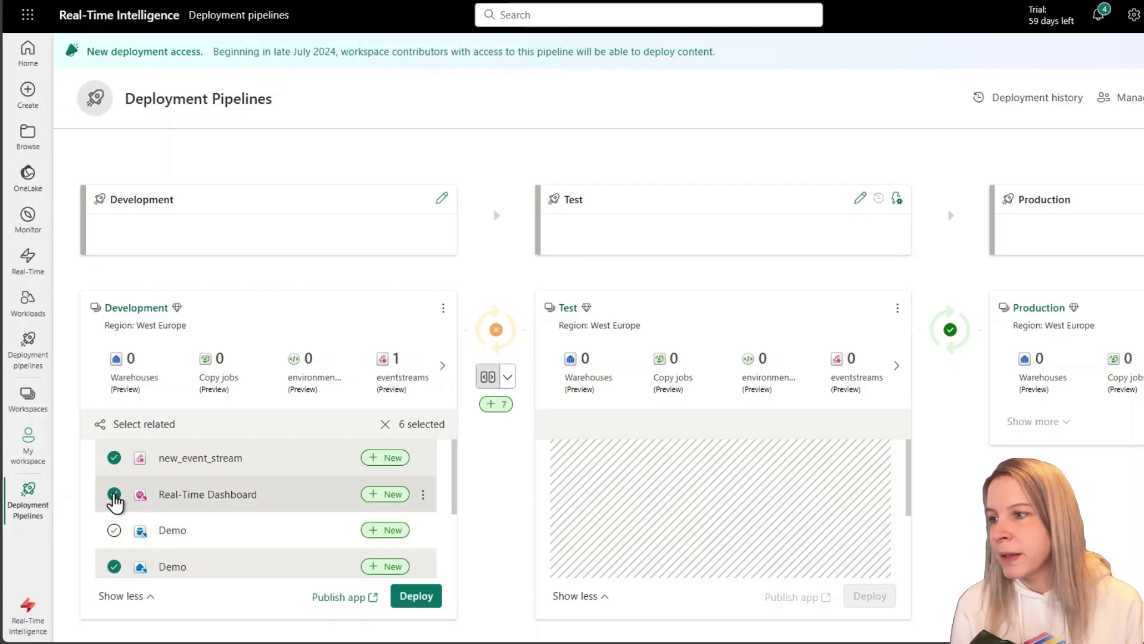
pyautogui.click(114, 494)
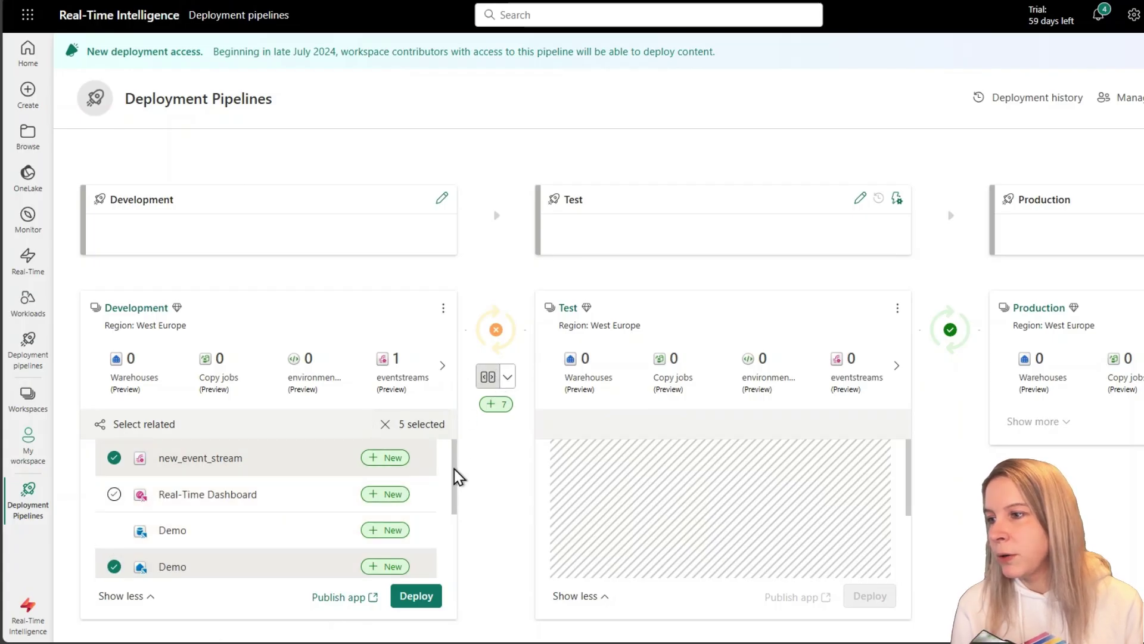
pyautogui.click(416, 599)
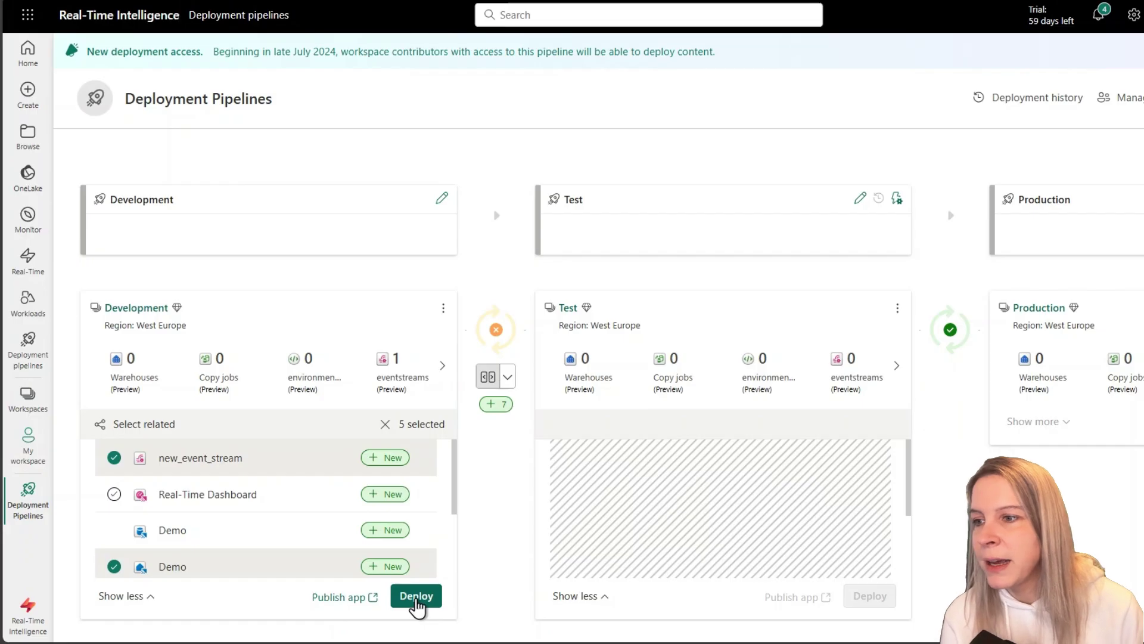
# Confirm deploying the five items to Test and wait for the 12/21/2024 deployment to finish
pyautogui.click(707, 468)
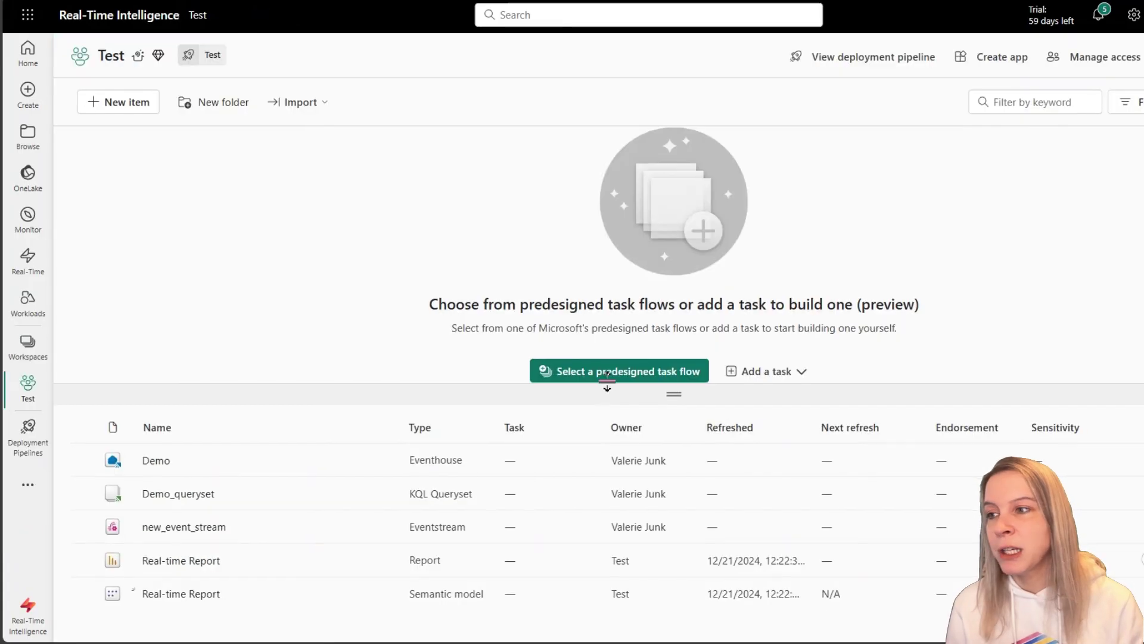
pyautogui.moveTo(593, 393); pyautogui.dragTo(593, 283)
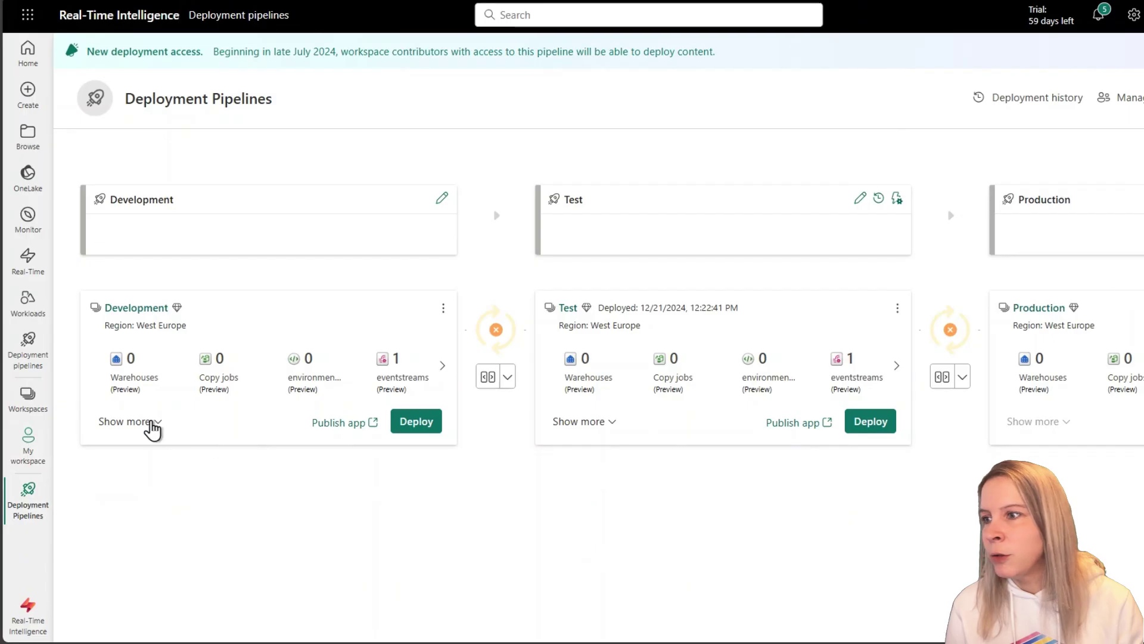
# Compare Development with Test again and select Real-Time Dashboard and Demo for deployment
pyautogui.click(152, 425)
pyautogui.click(484, 378)
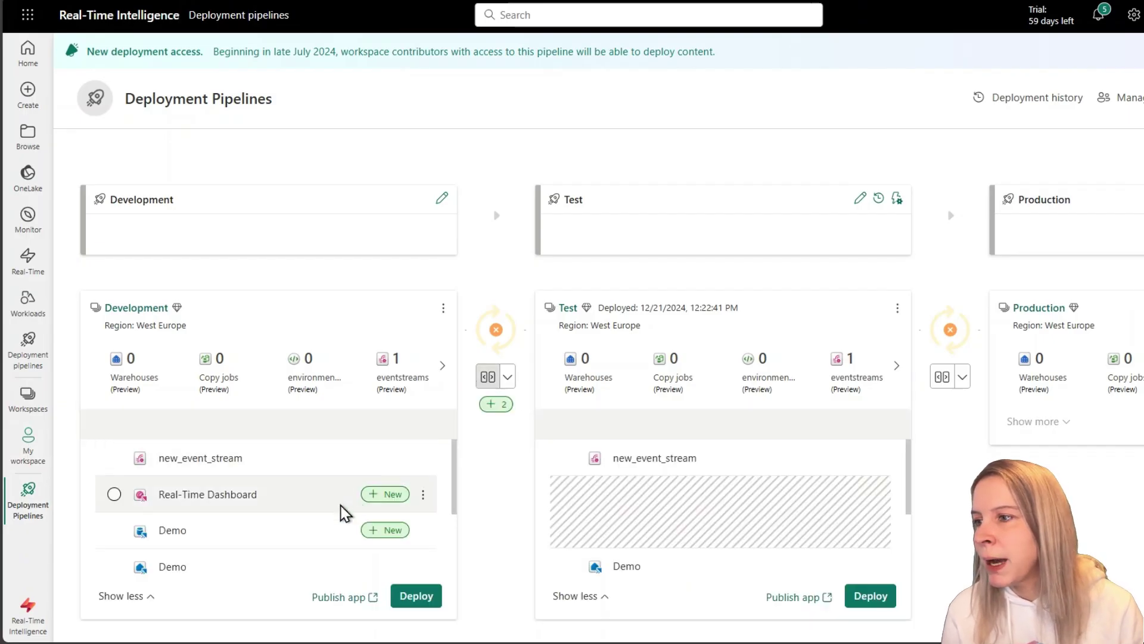
pyautogui.click(114, 494)
pyautogui.click(113, 530)
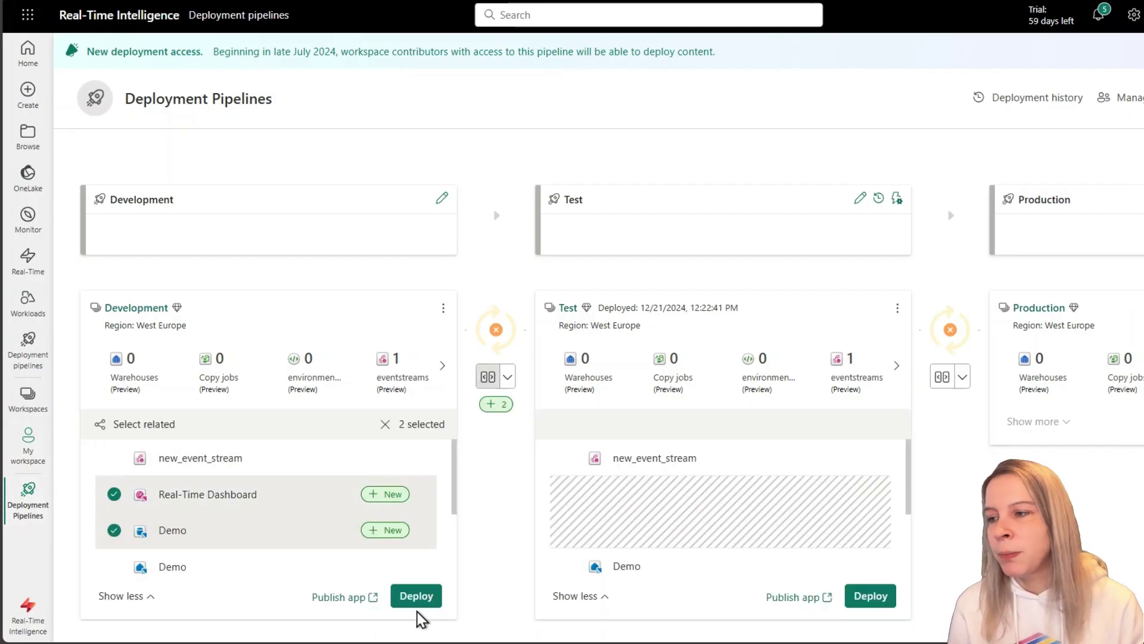
pyautogui.click(416, 596)
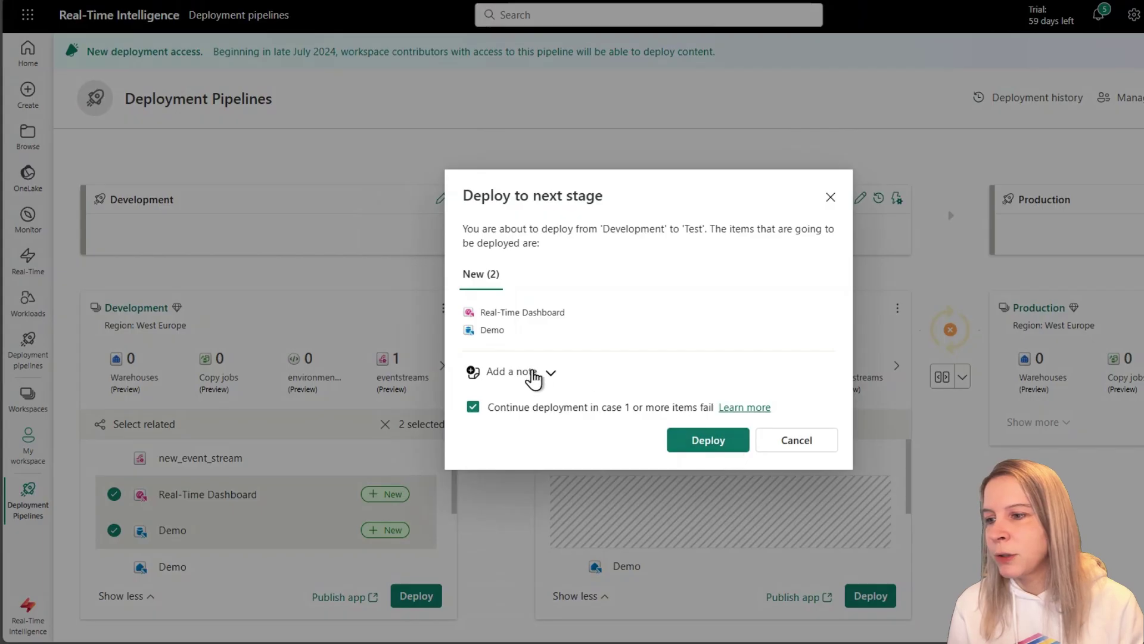
# Add a deployment note beginning with 'Deploy' to this deployment
pyautogui.click(534, 376)
pyautogui.click(533, 370)
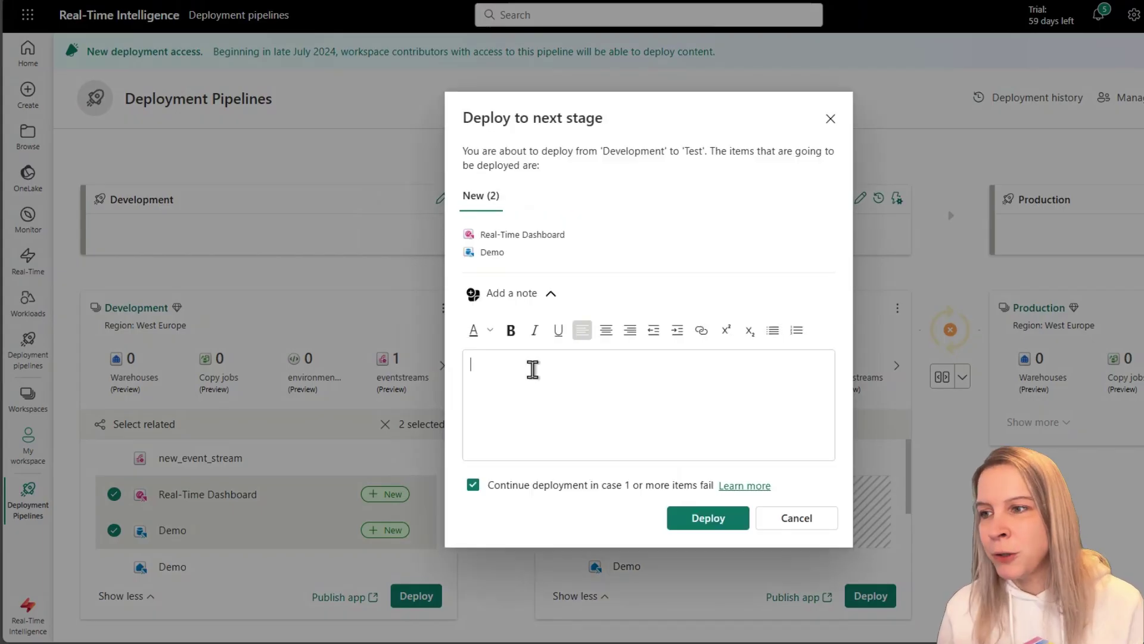
pyautogui.write('Deploy')
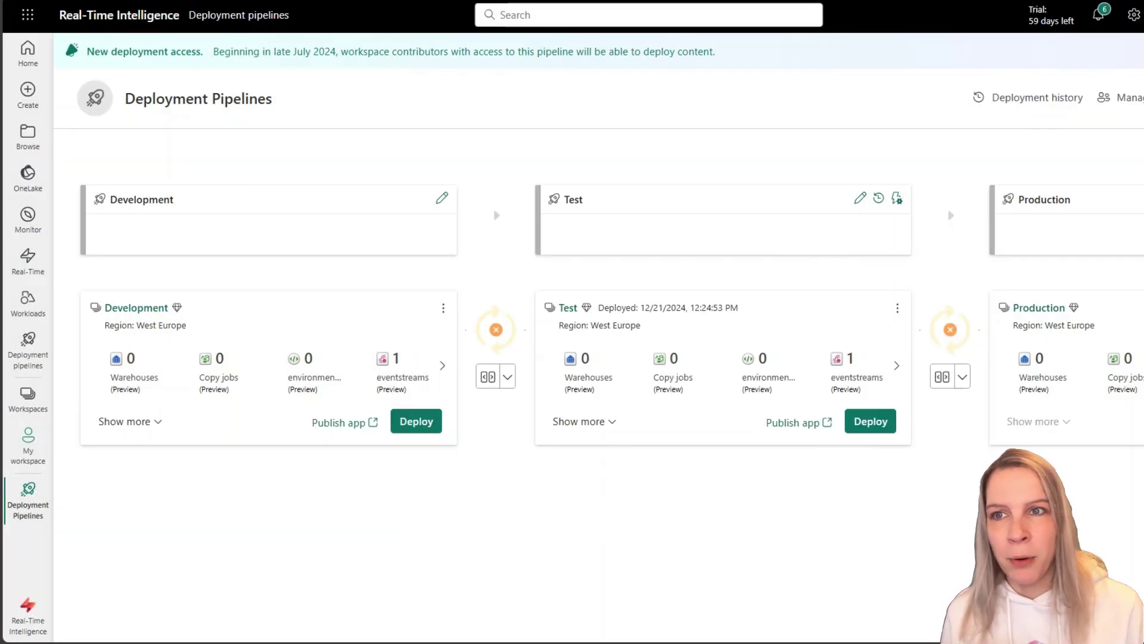
pyautogui.click(1028, 100)
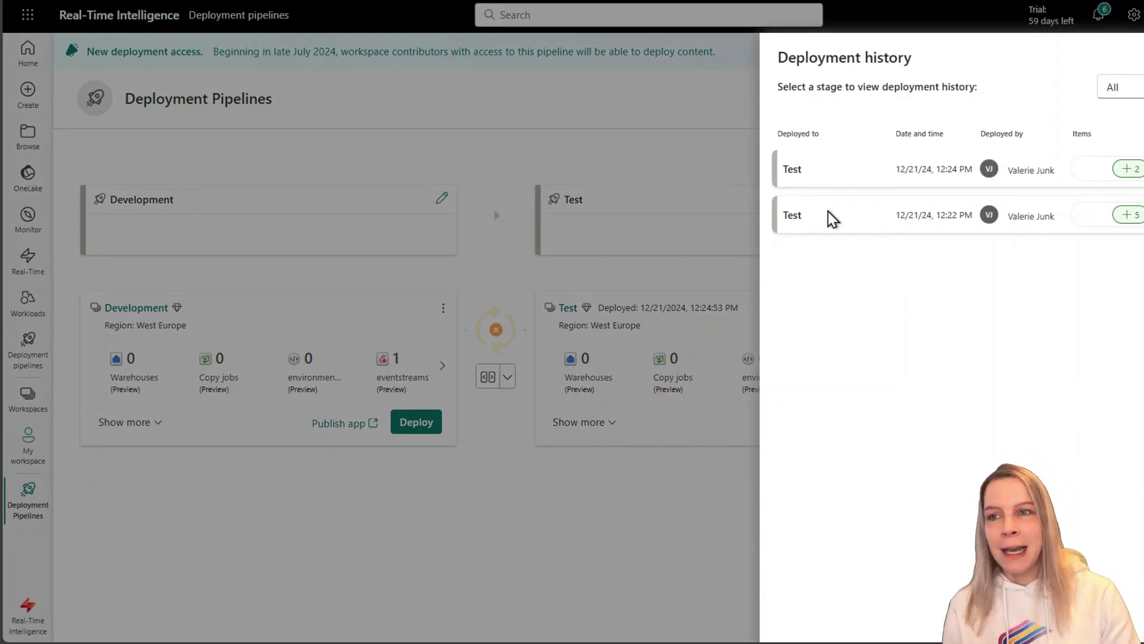
pyautogui.click(1129, 216)
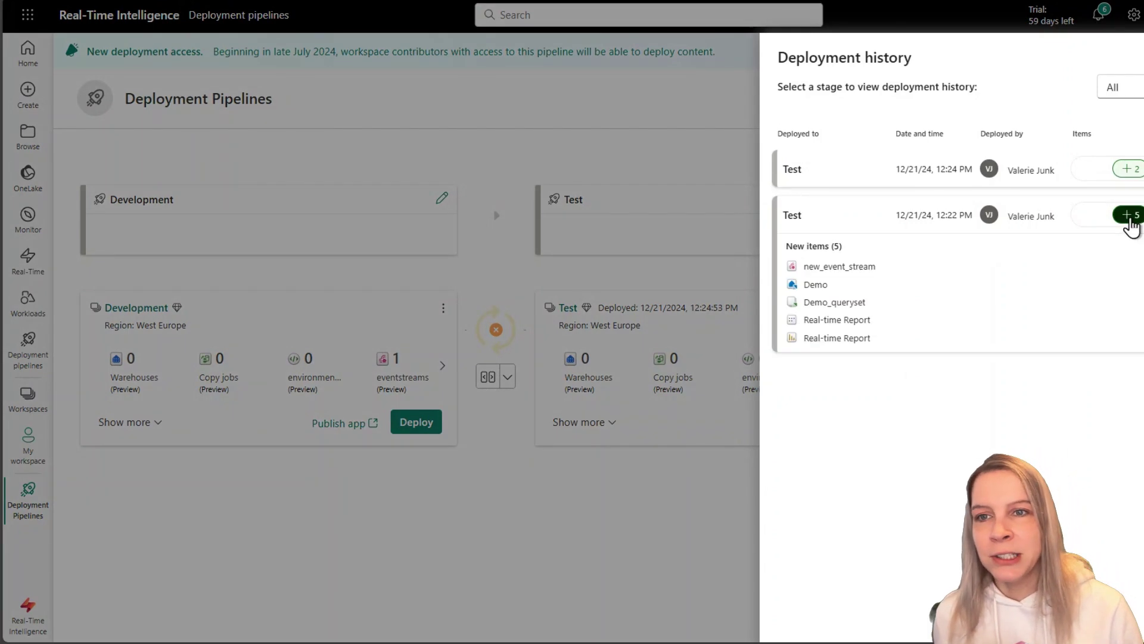
pyautogui.click(1128, 170)
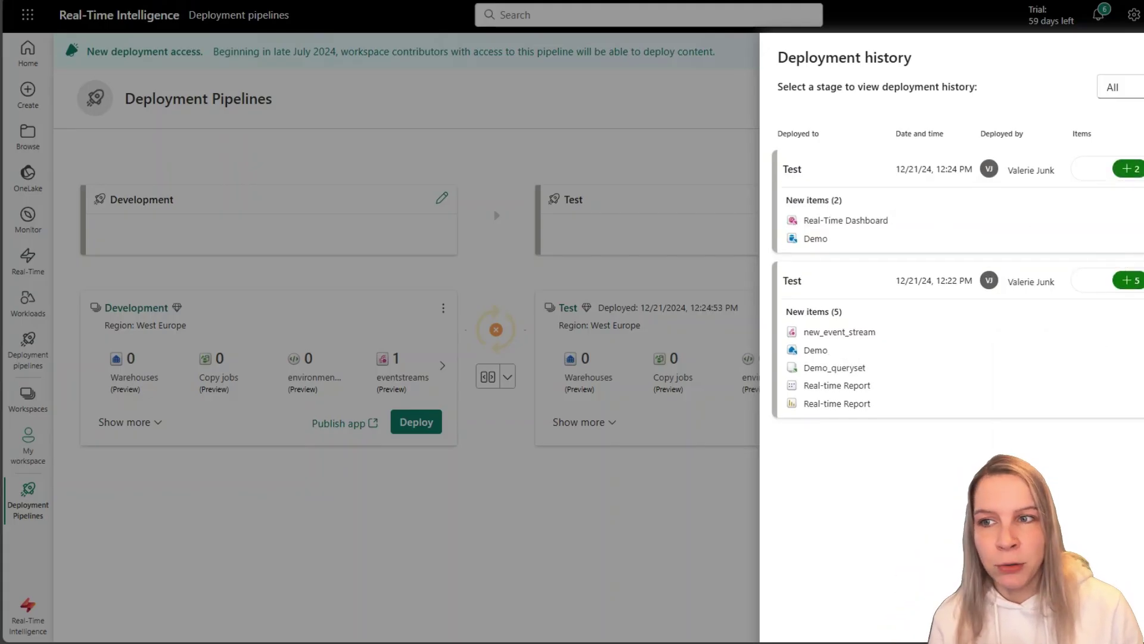
pyautogui.click(1129, 170)
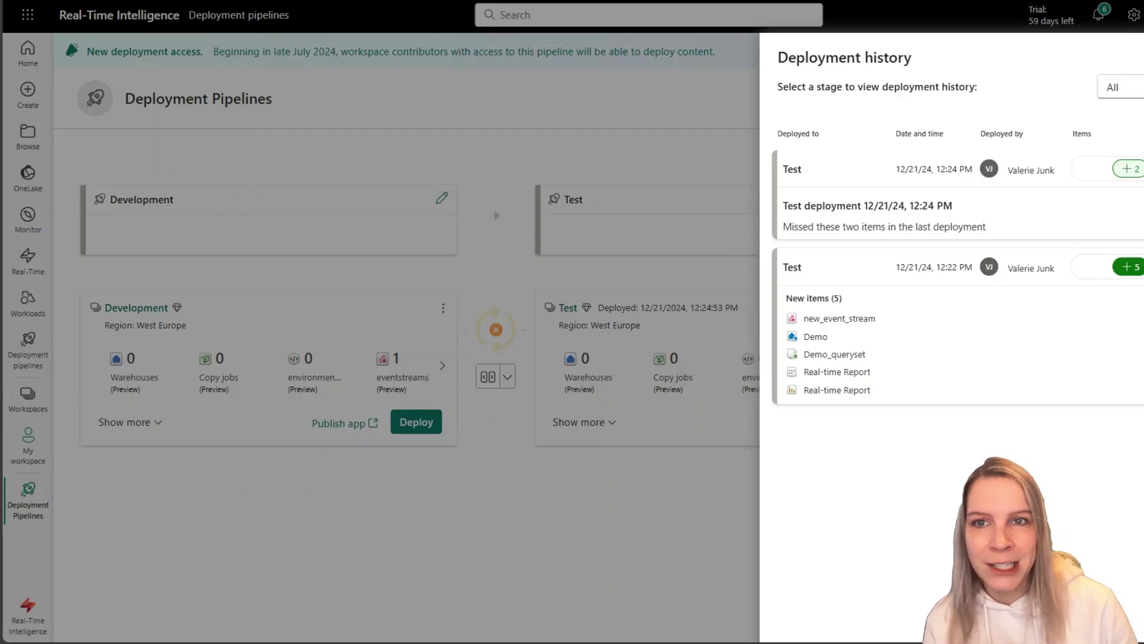
pyautogui.press('Escape')
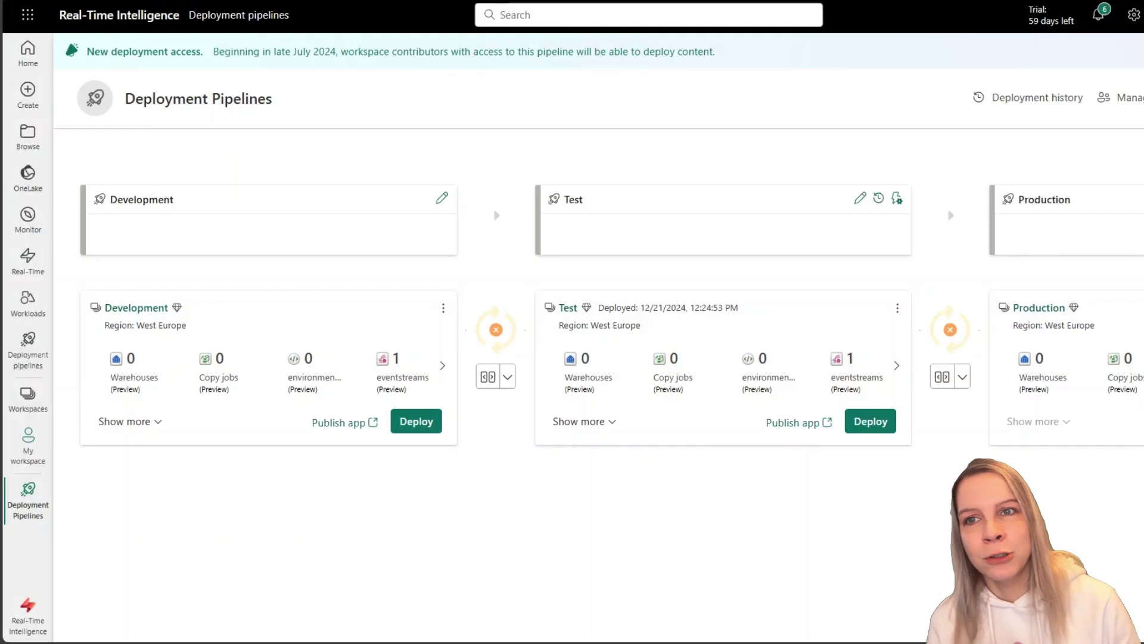